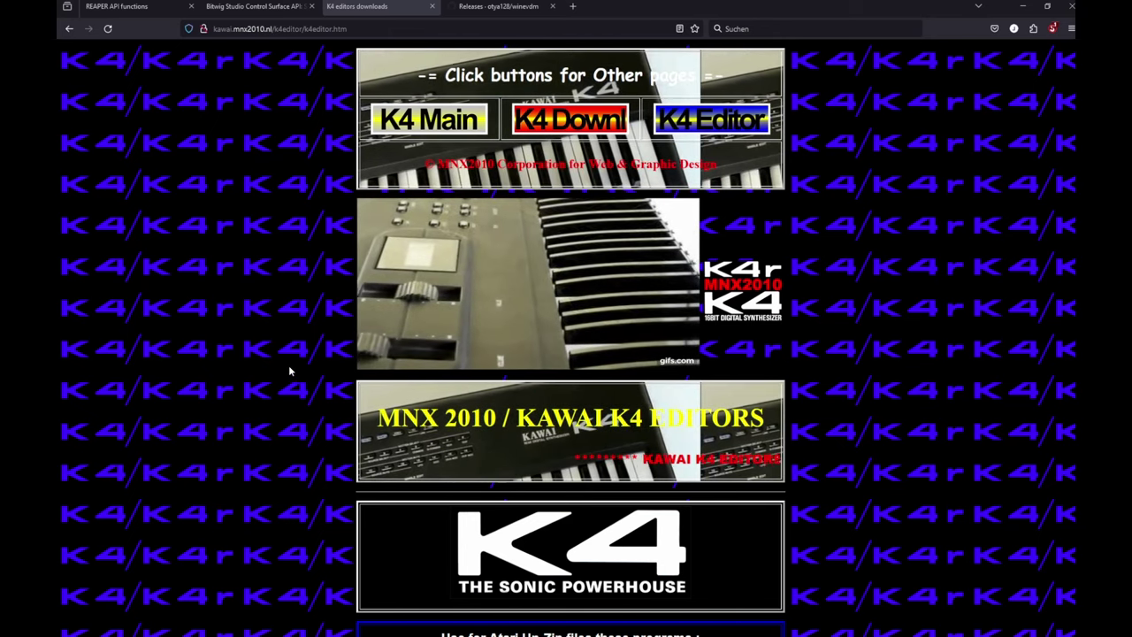
Highlight the K4WIN 1.0 Editor Library download among the PC editors, then go to winevdm's GitHub page.
scroll(288, 367, down, 3)
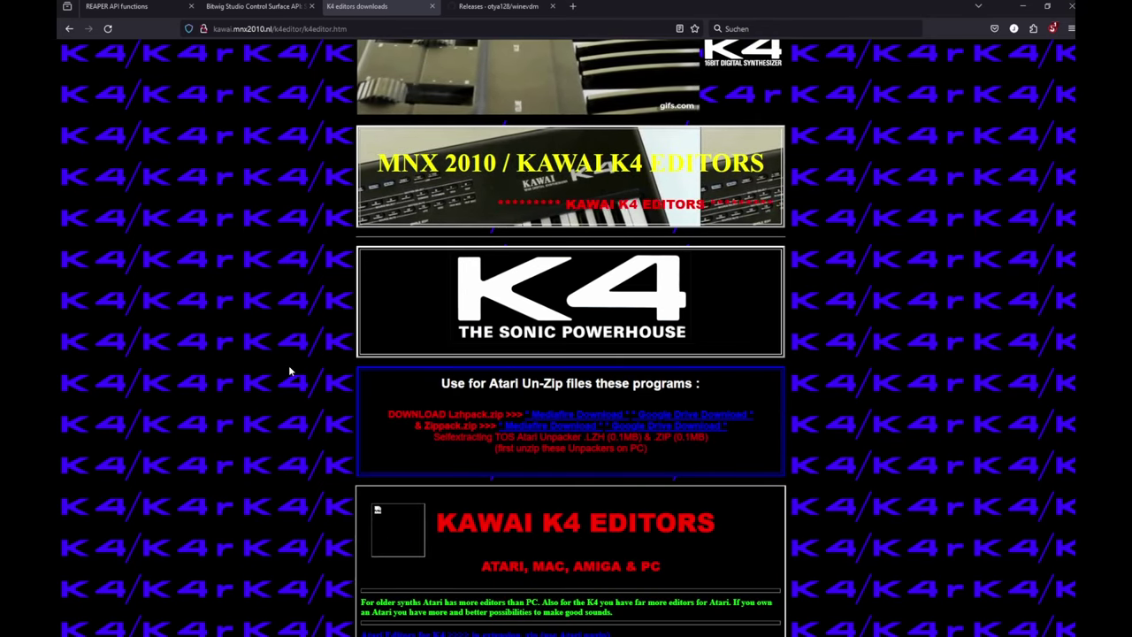
scroll(289, 372, up, 3)
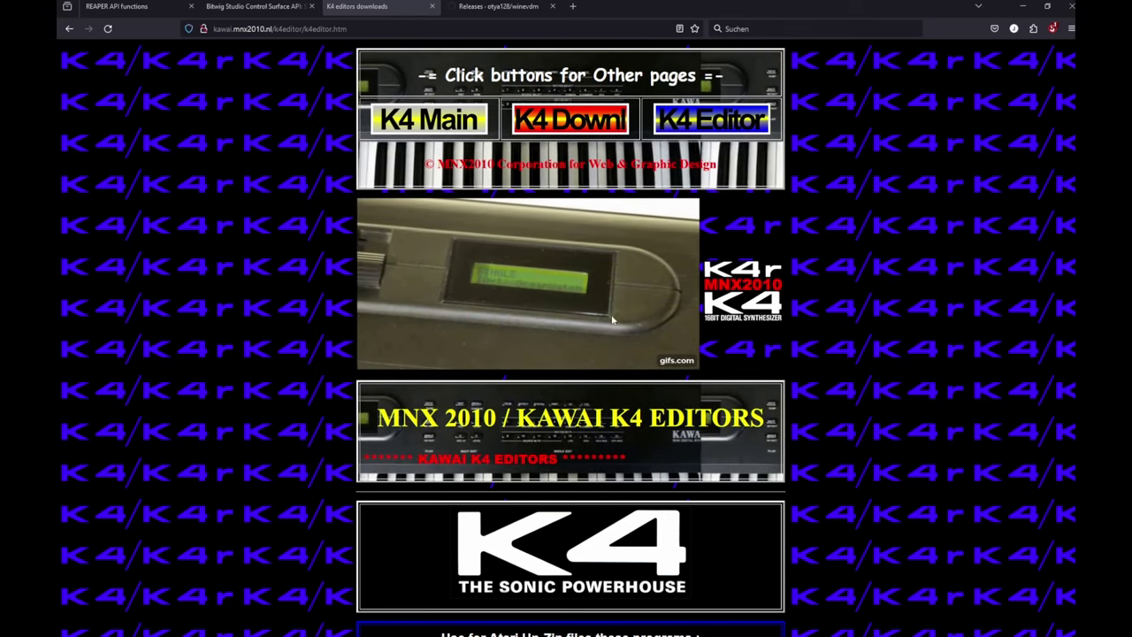
scroll(722, 323, down, 4)
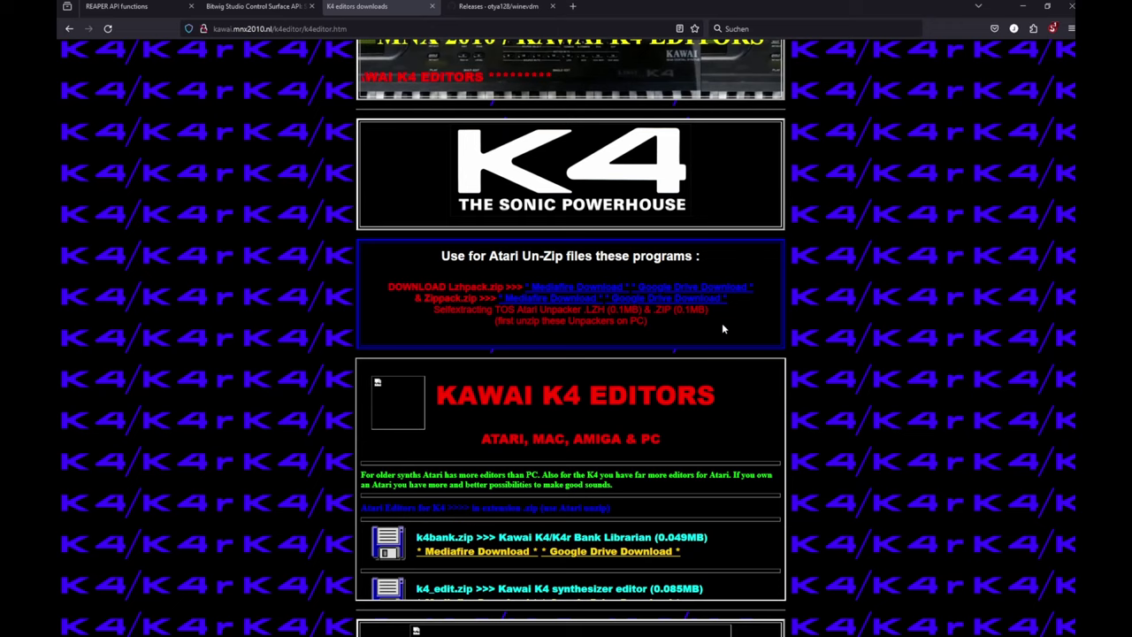
scroll(722, 329, down, 2)
scroll(719, 327, down, 2)
scroll(767, 322, up, 2)
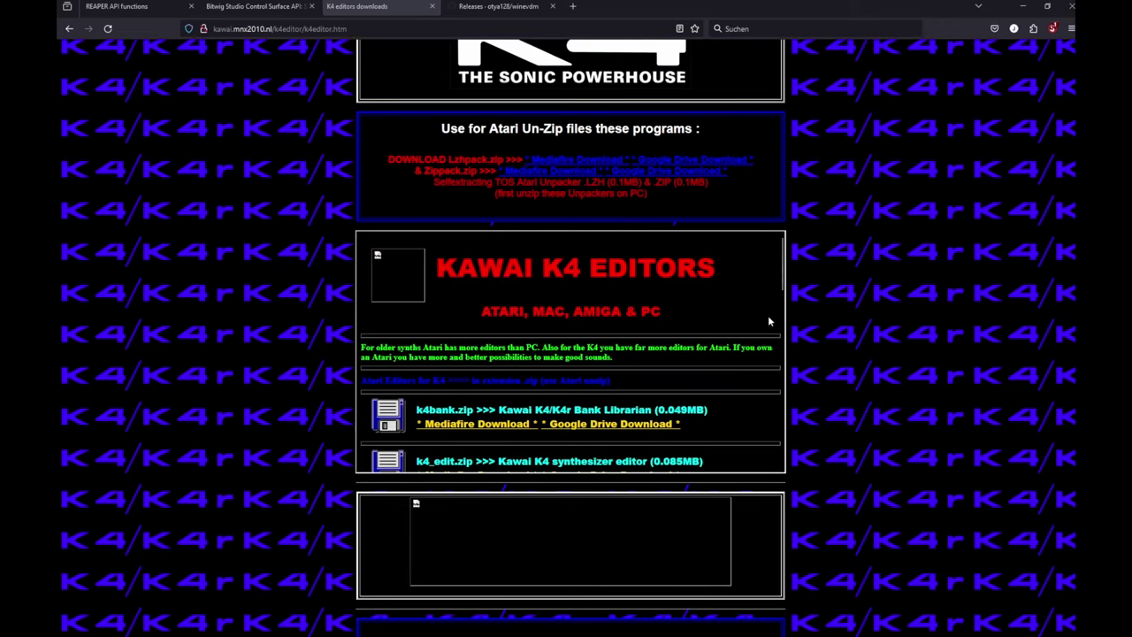
scroll(734, 325, up, 3)
scroll(920, 390, down, 1)
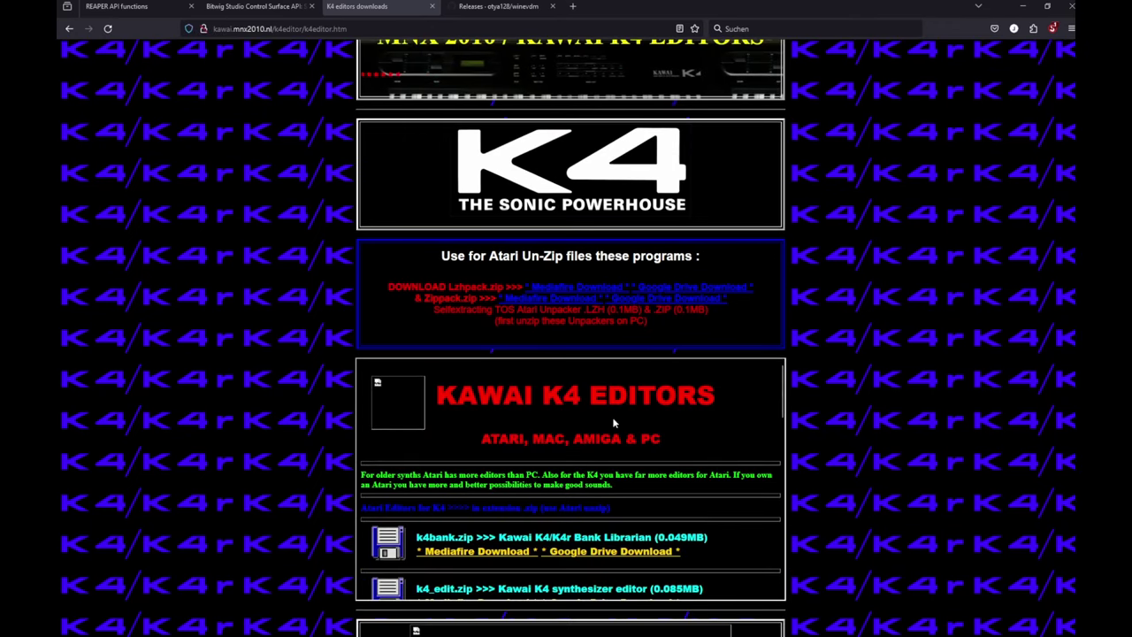
scroll(890, 399, down, 1)
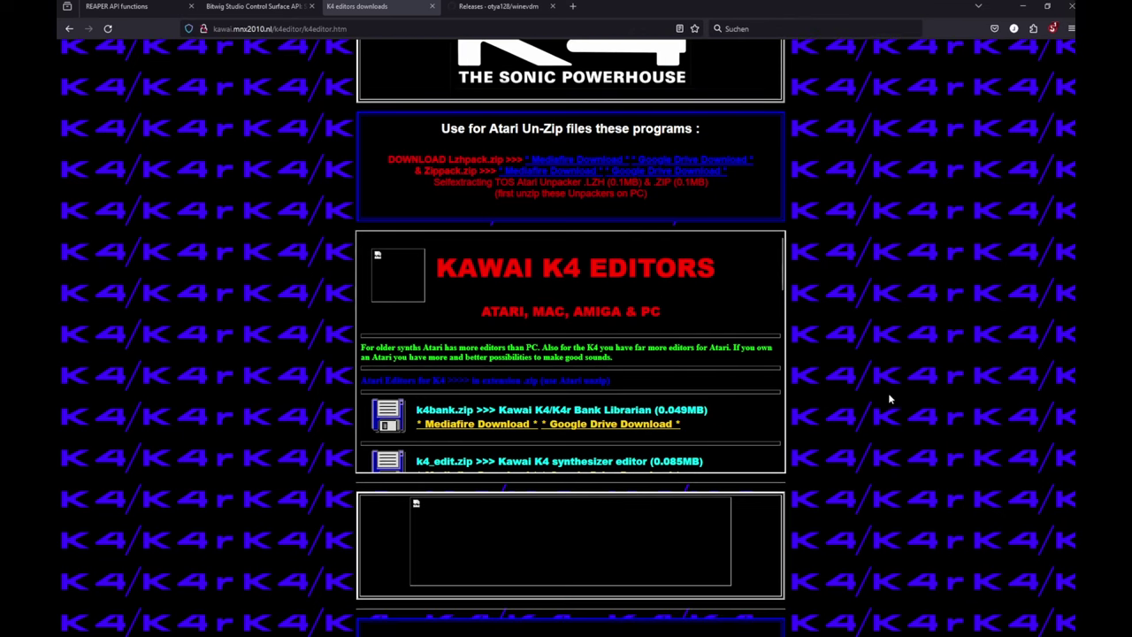
scroll(677, 367, down, 1)
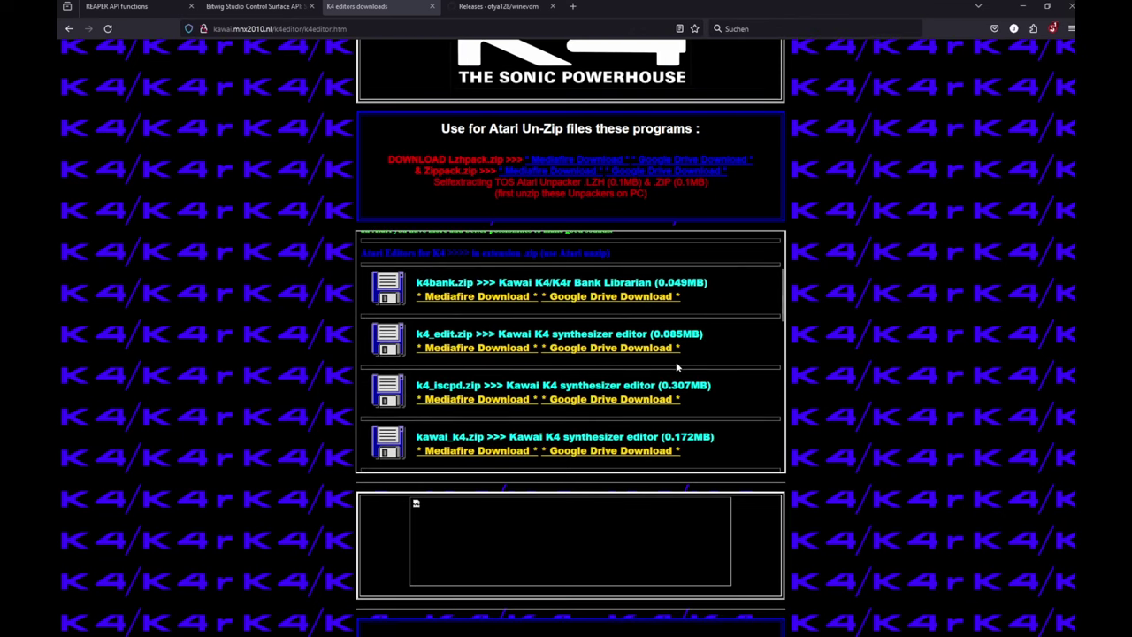
scroll(676, 367, down, 3)
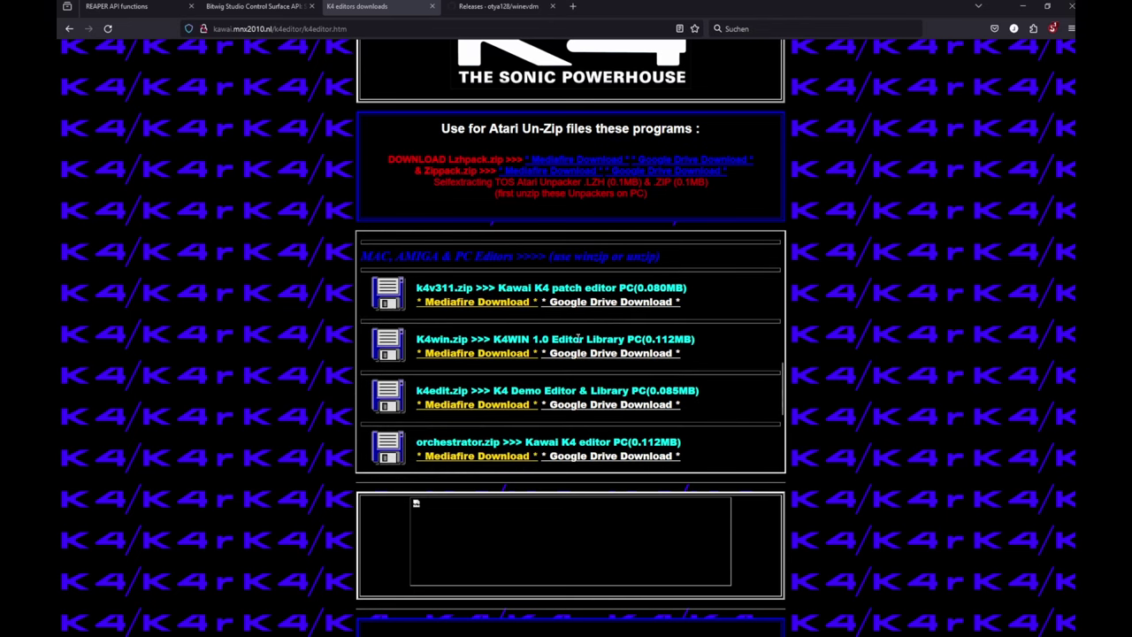
drag(695, 339, 480, 347)
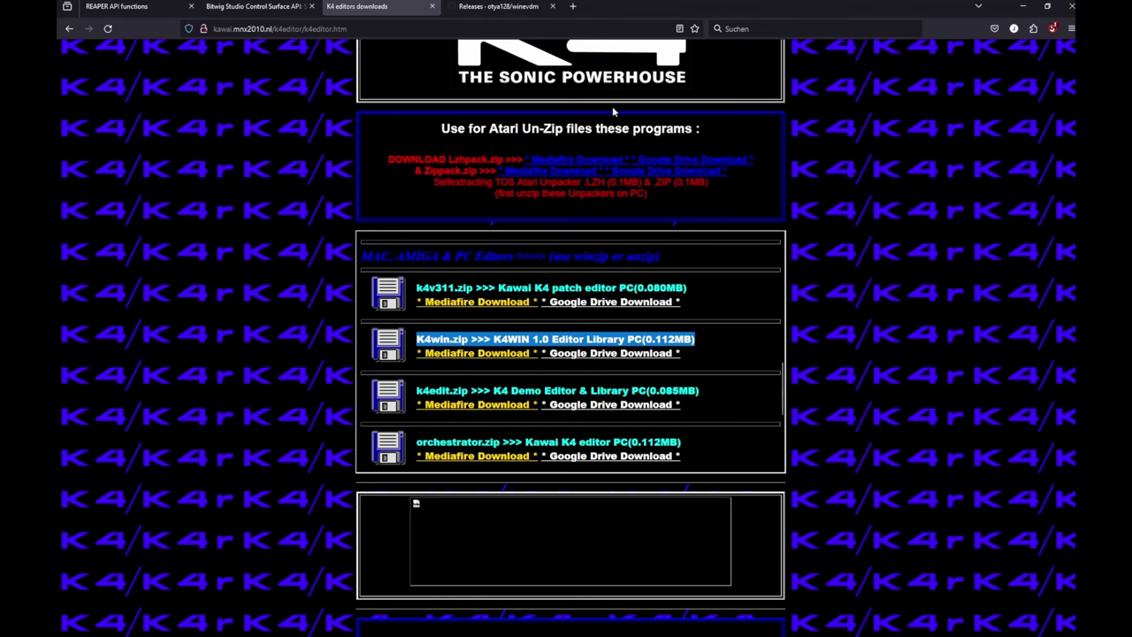
click(497, 9)
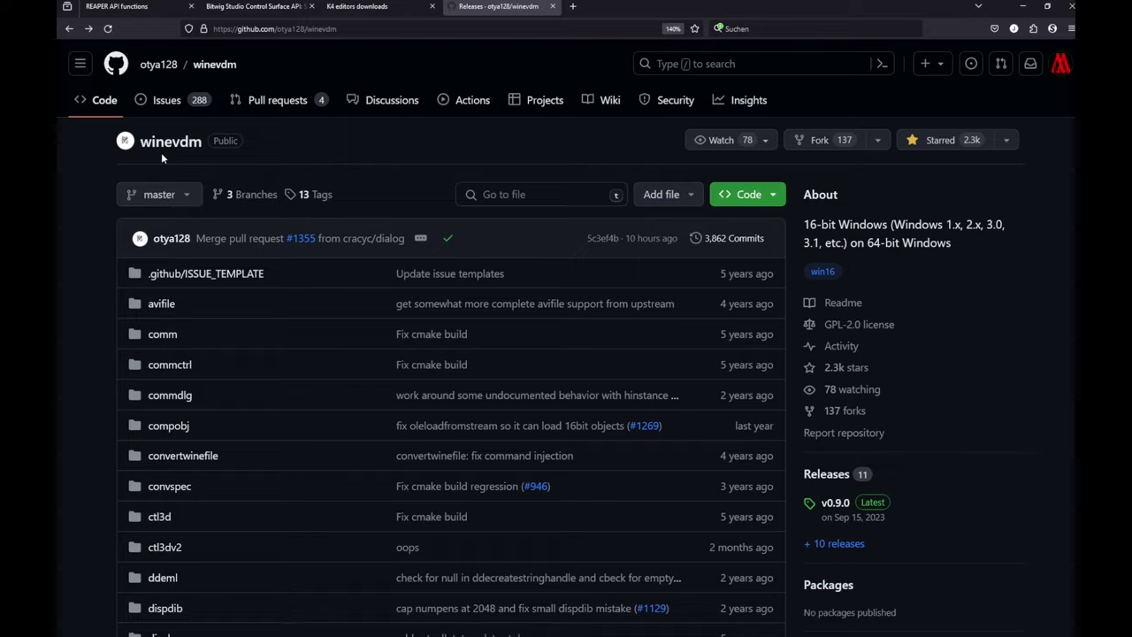
Highlight '16-bit Windows' in the winevdm repository's About description.
drag(804, 225, 887, 226)
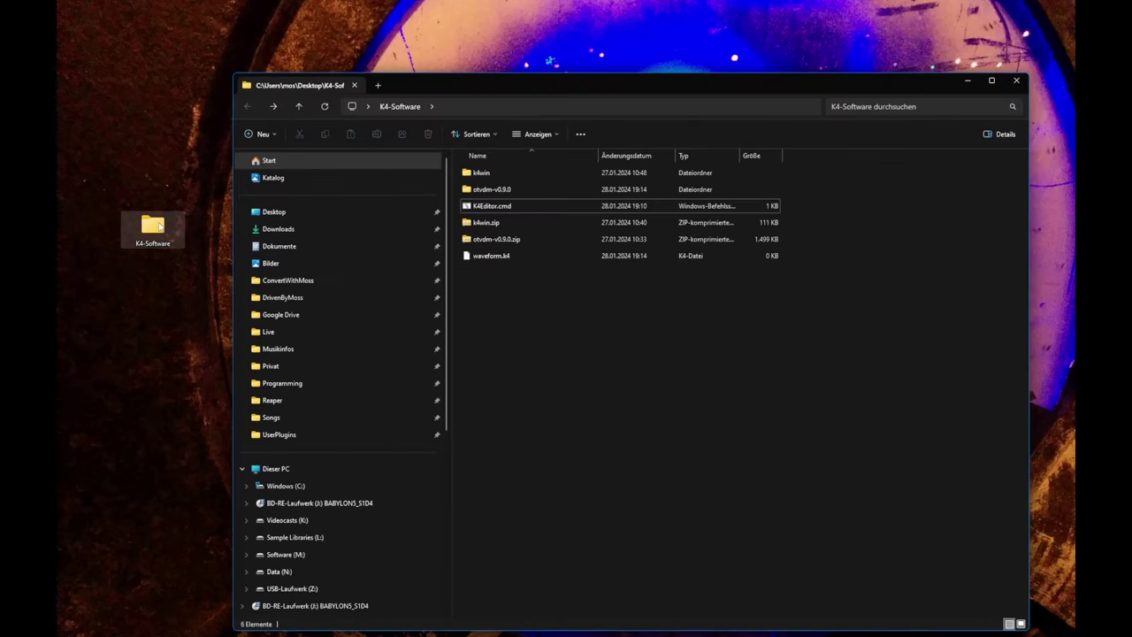
Open the extracted otvdm-v0.9.0 folder and select otvdm.exe inside it.
click(498, 226)
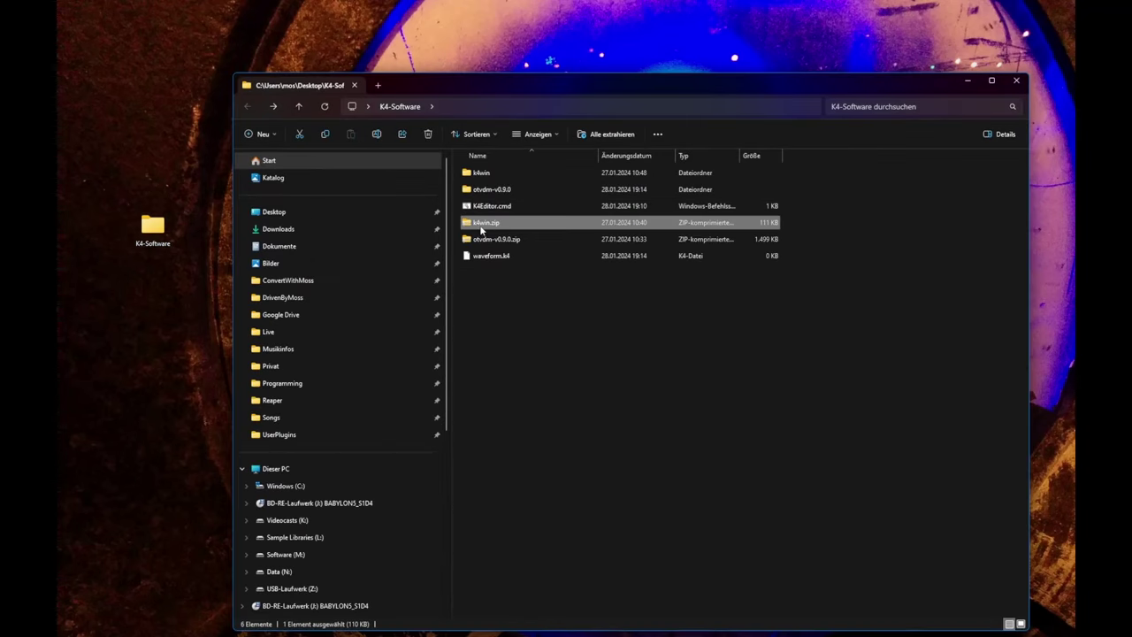
click(513, 239)
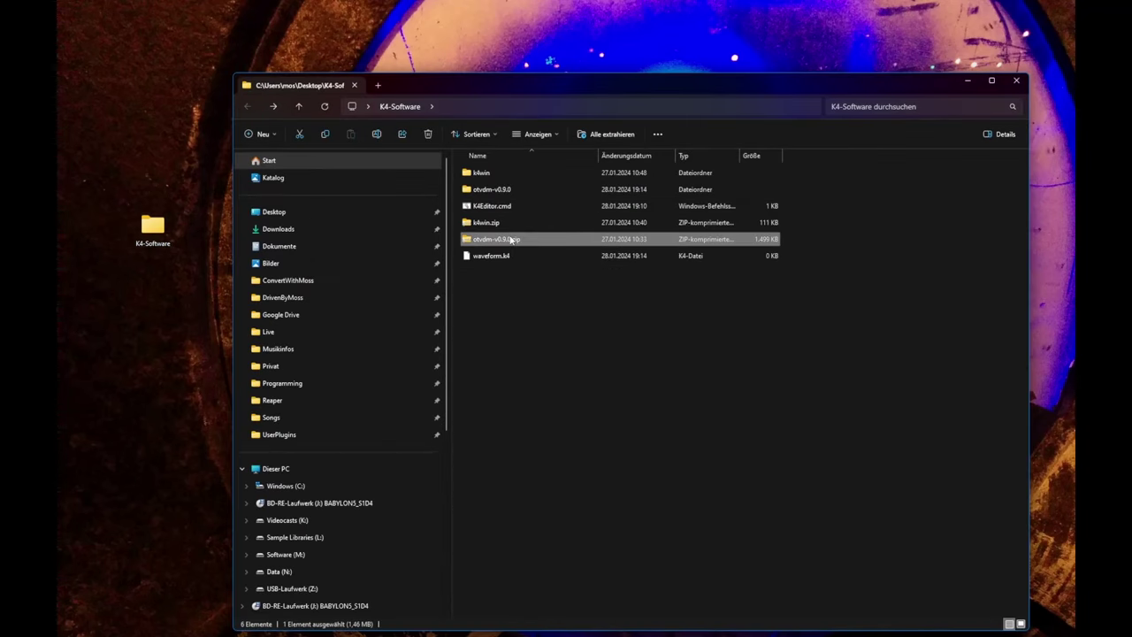
click(498, 192)
double_click(496, 192)
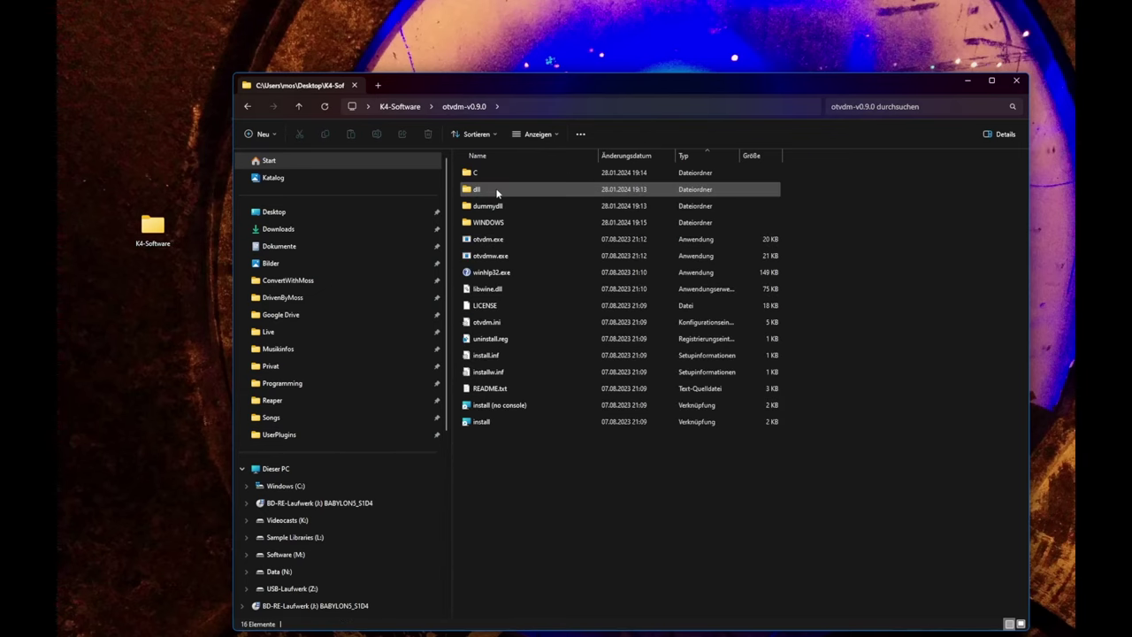
click(512, 241)
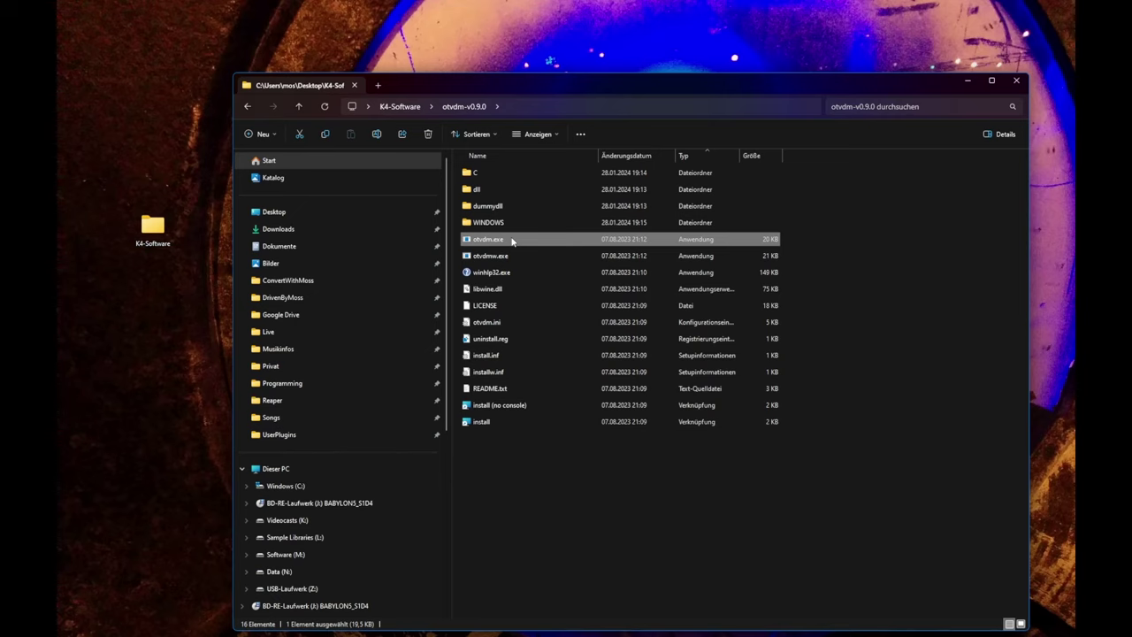
Go back to K4-Software, open the k4win folder and select K4WIN.EXE.
key(BackSpace)
double_click(497, 174)
click(511, 172)
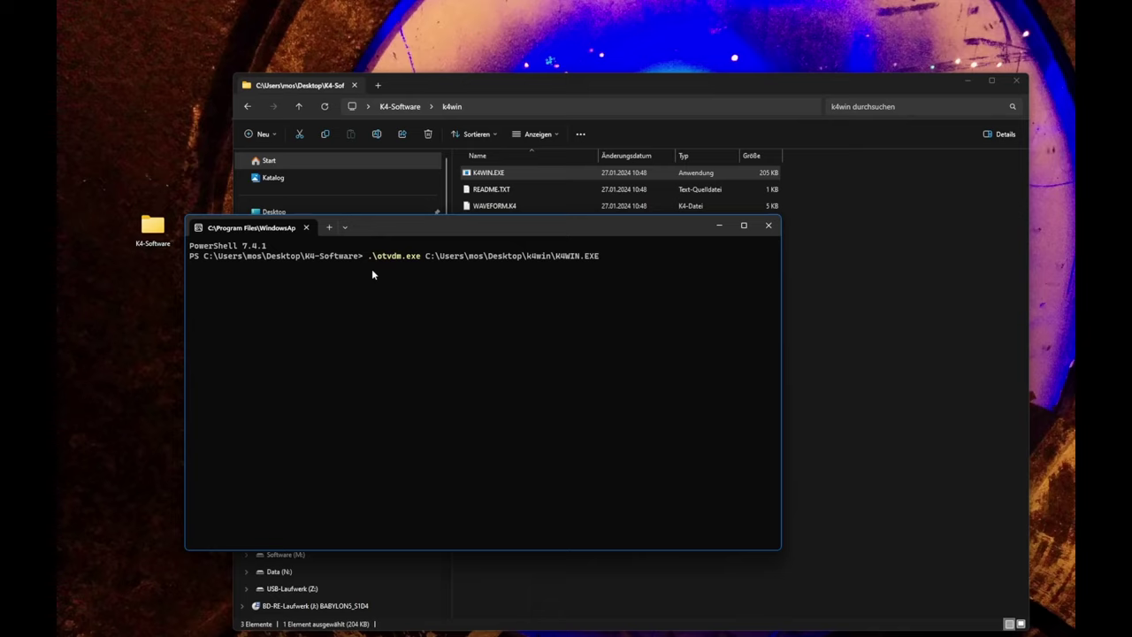
Copy the otvdm launch command in PowerShell and move the terminal window aside.
drag(376, 259, 597, 256)
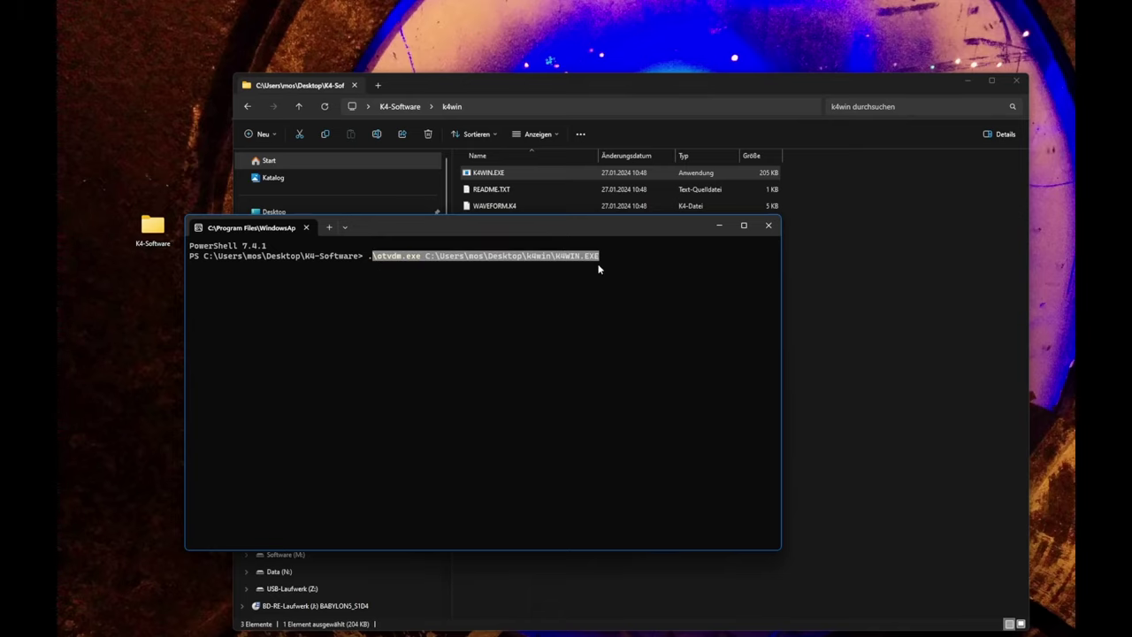
right_click(602, 288)
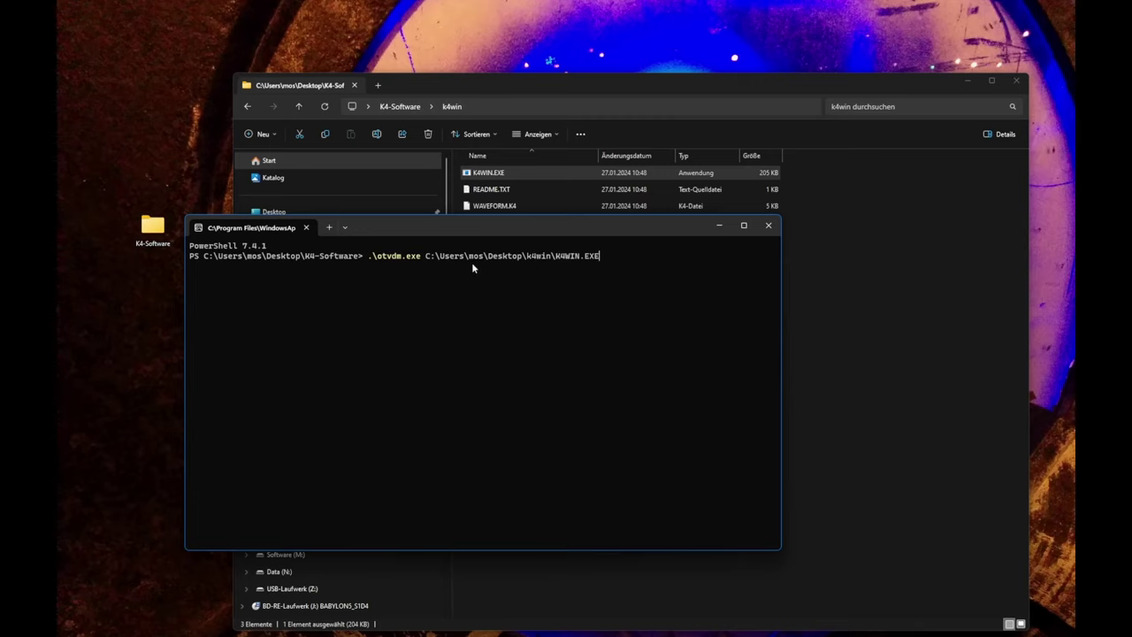
drag(394, 230, 310, 238)
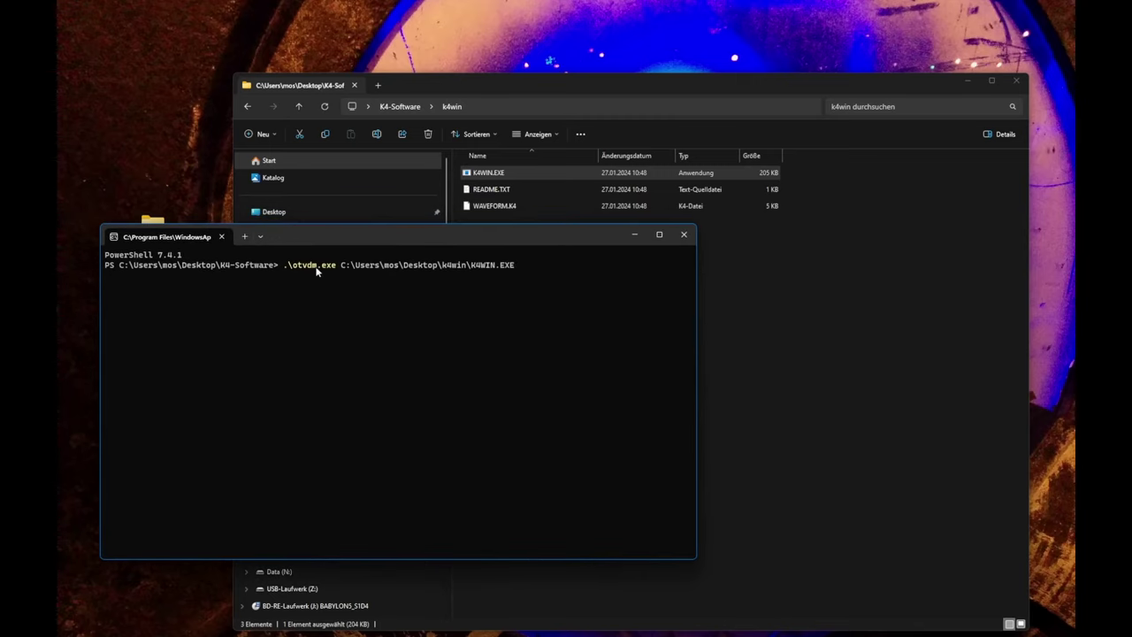
Change the command to run .\otvdmw.exe on K4WIN.EXE, then bring up K4Editor.cmd.
key(Home)
key(Right)
text(w)
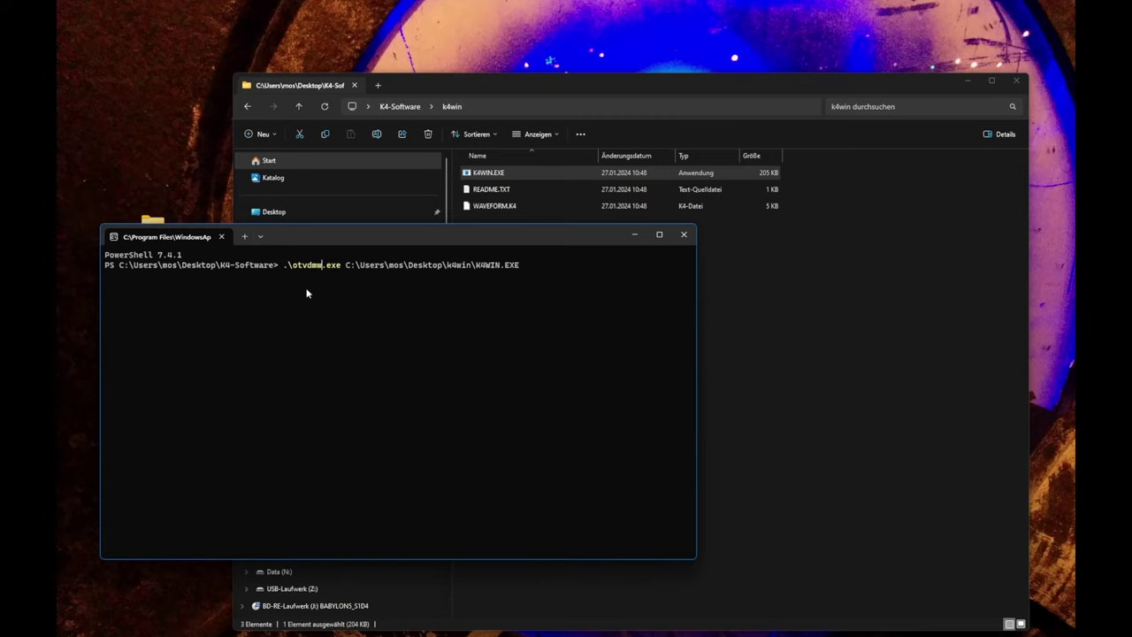
drag(343, 240, 332, 282)
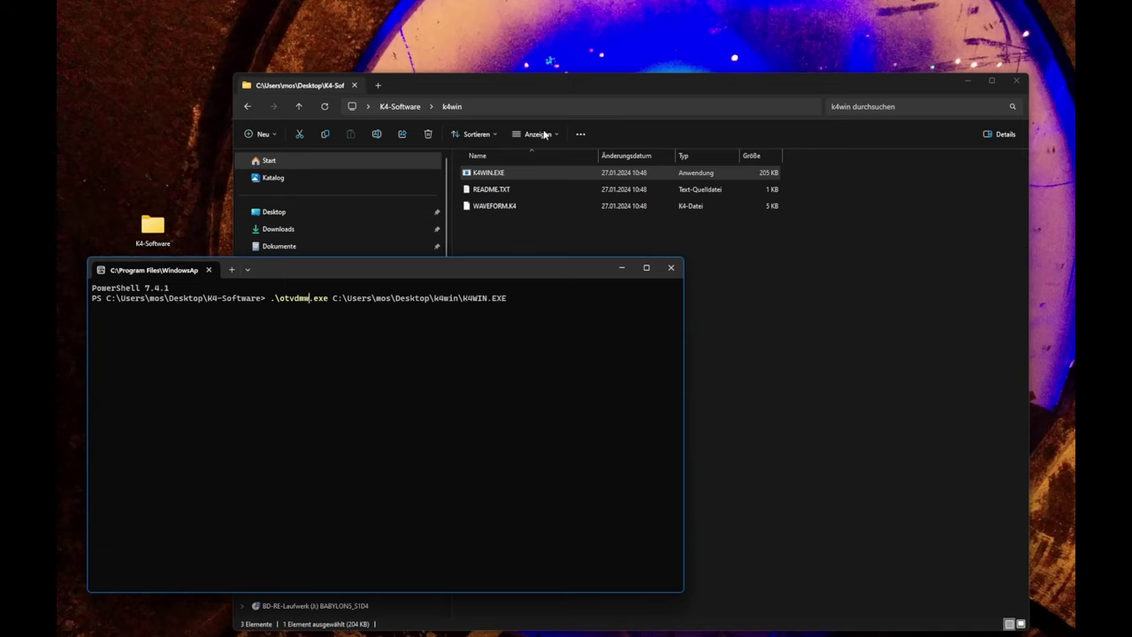
key(alt+Tab)
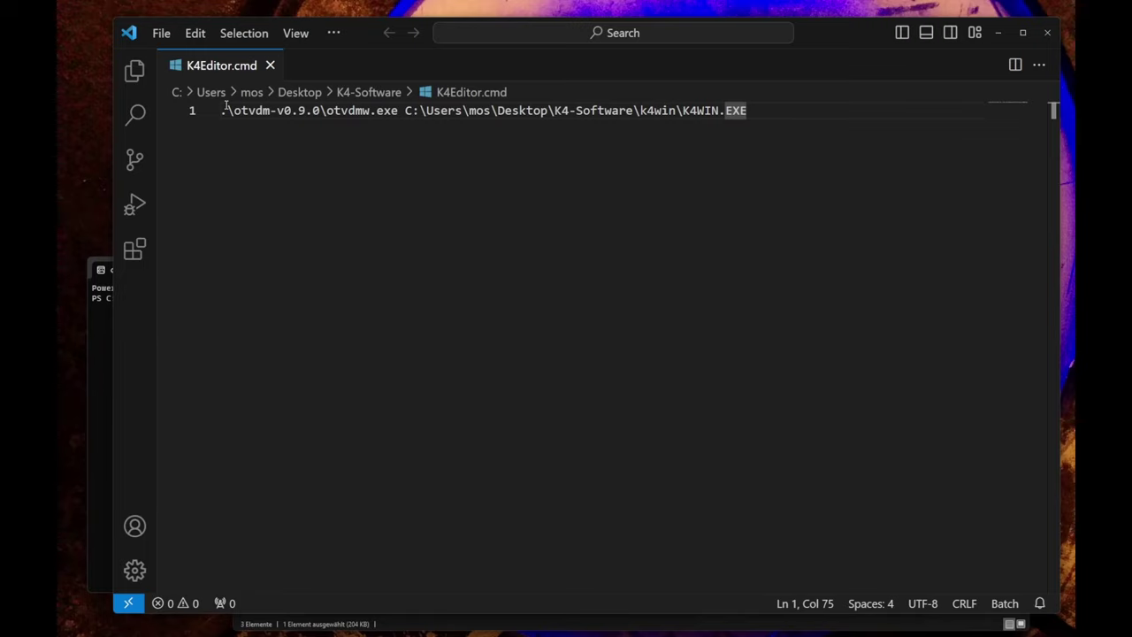
Review the otvdmw launch line in K4Editor.cmd, minimise VS Code and return Explorer to K4-Software.
drag(222, 111, 748, 110)
click(793, 121)
click(998, 32)
click(852, 324)
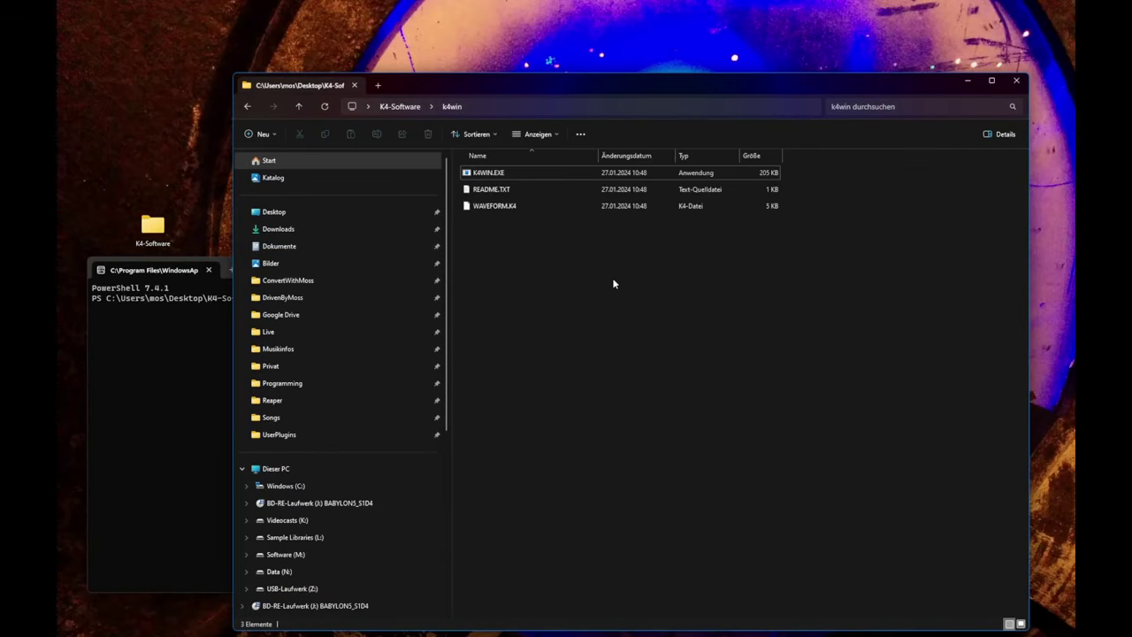
key(alt+Left)
Launch K4Win by running K4Editor.cmd from Explorer and position its window.
click(494, 208)
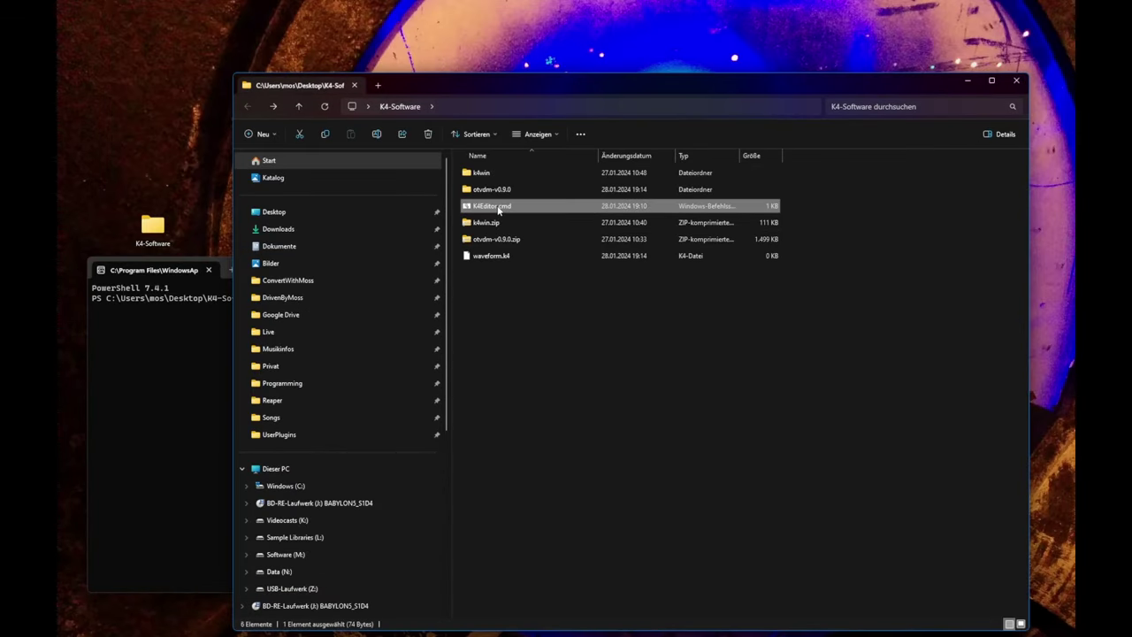
key(Return)
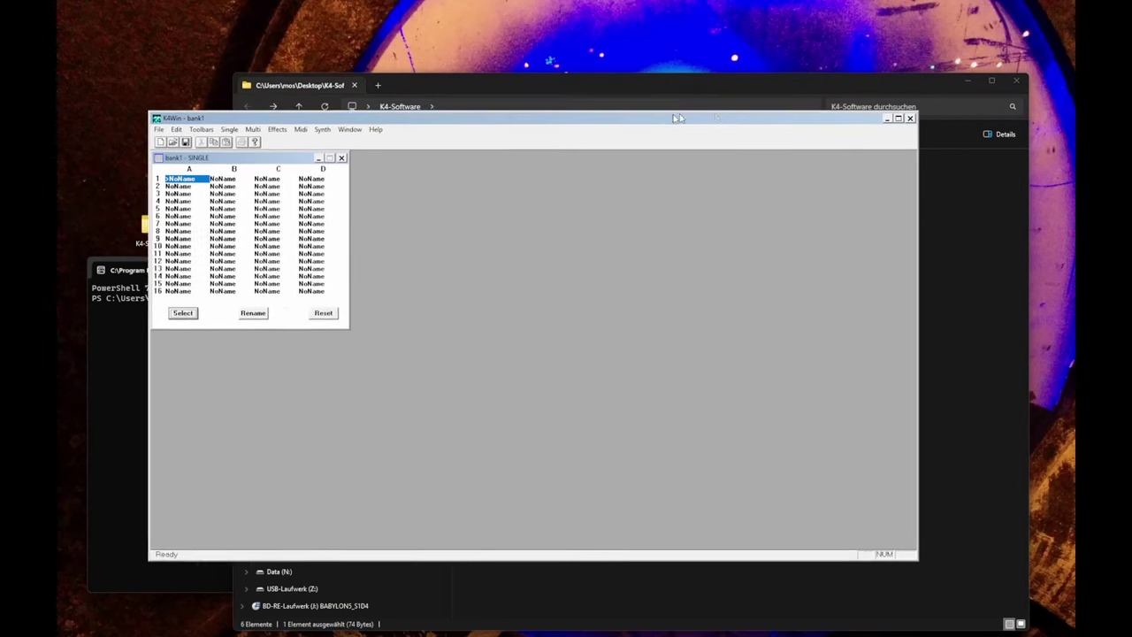
drag(372, 124, 336, 115)
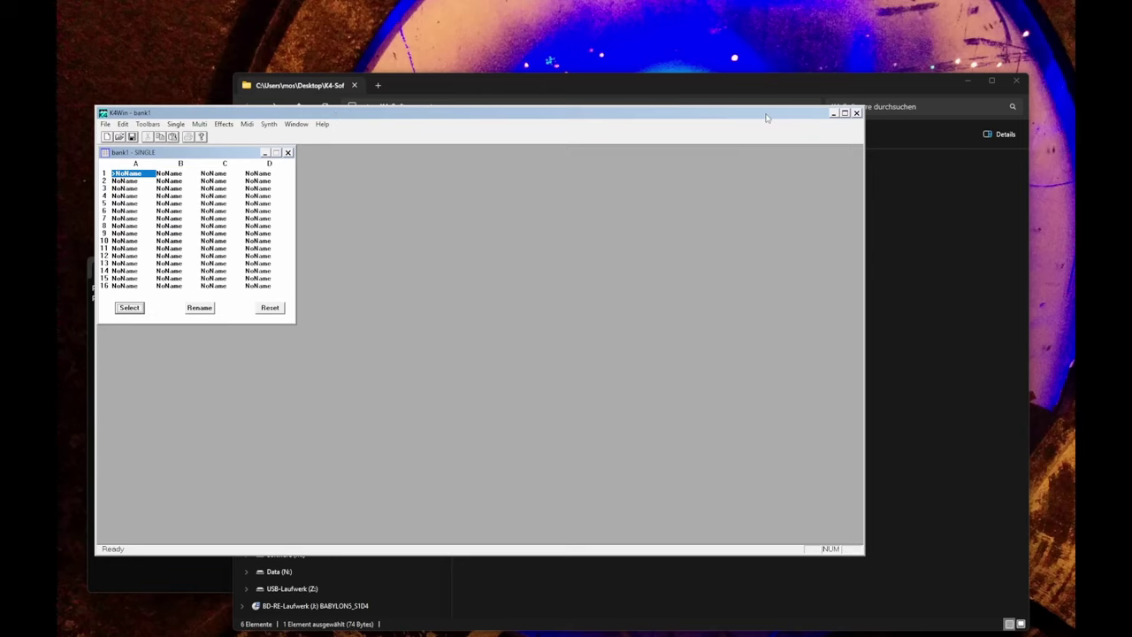
drag(768, 117, 788, 135)
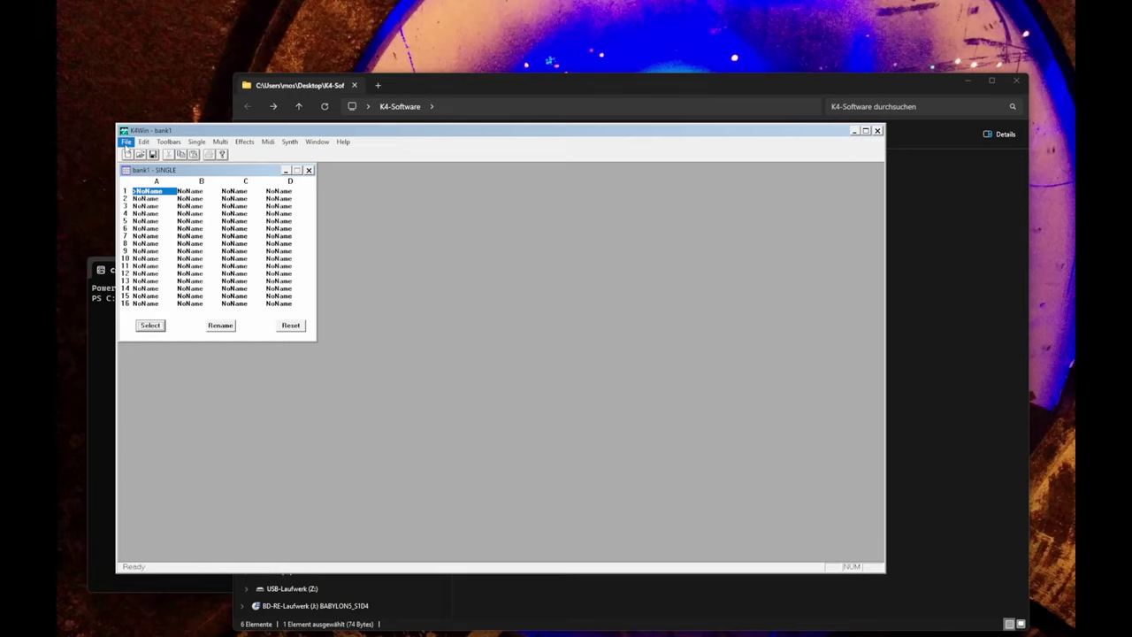
In Midi > Open, choose K4 as the output device and K4r as the input device, then confirm.
click(267, 142)
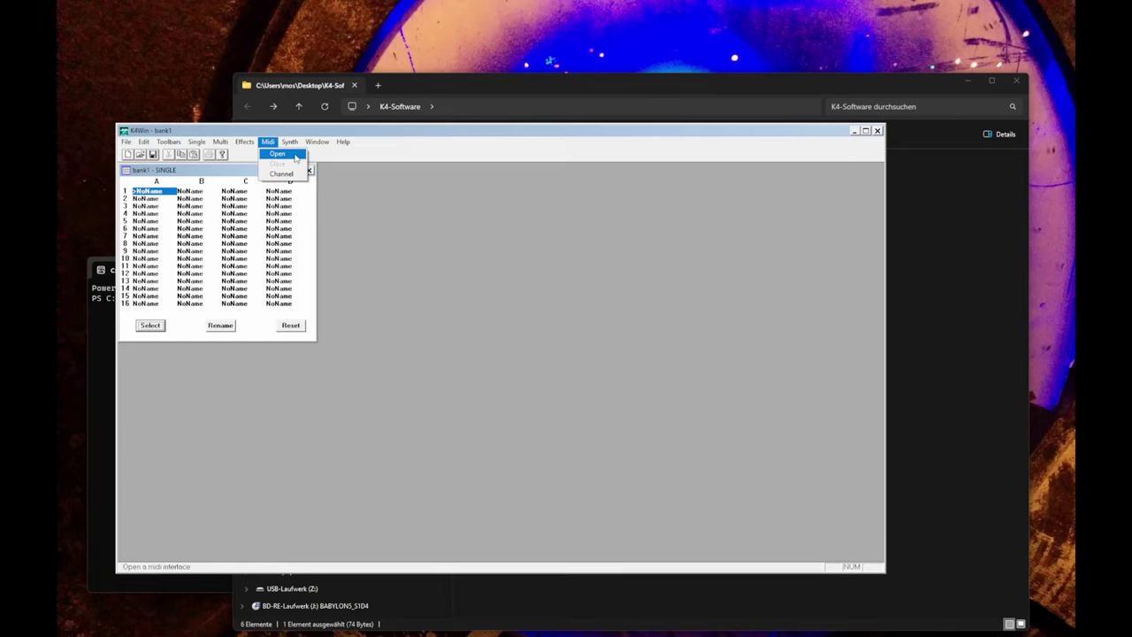
click(296, 157)
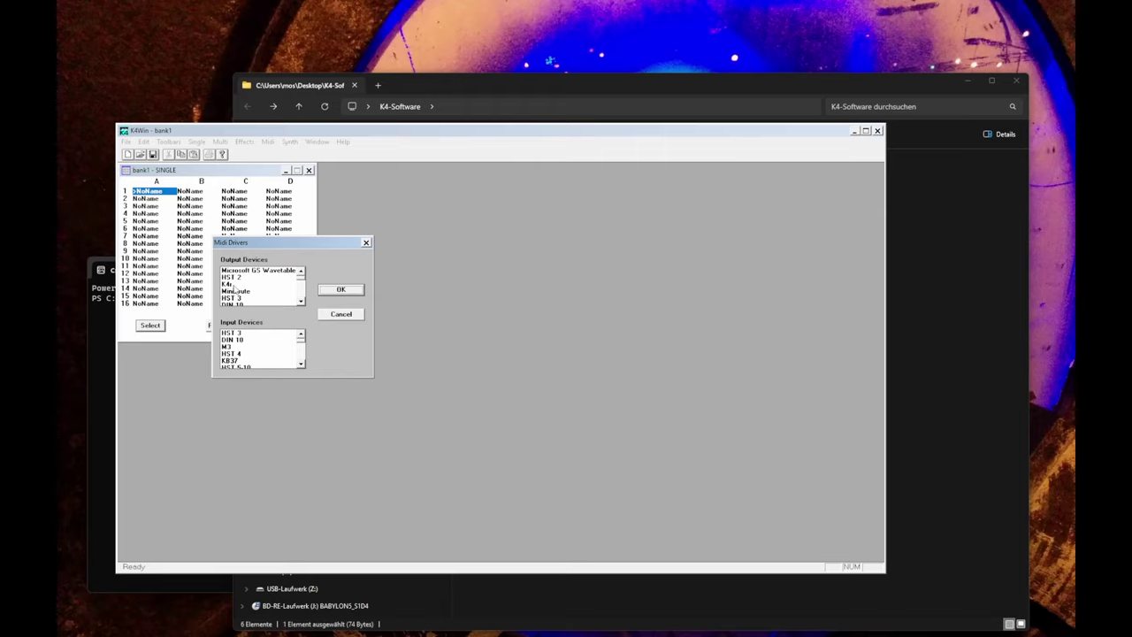
click(234, 284)
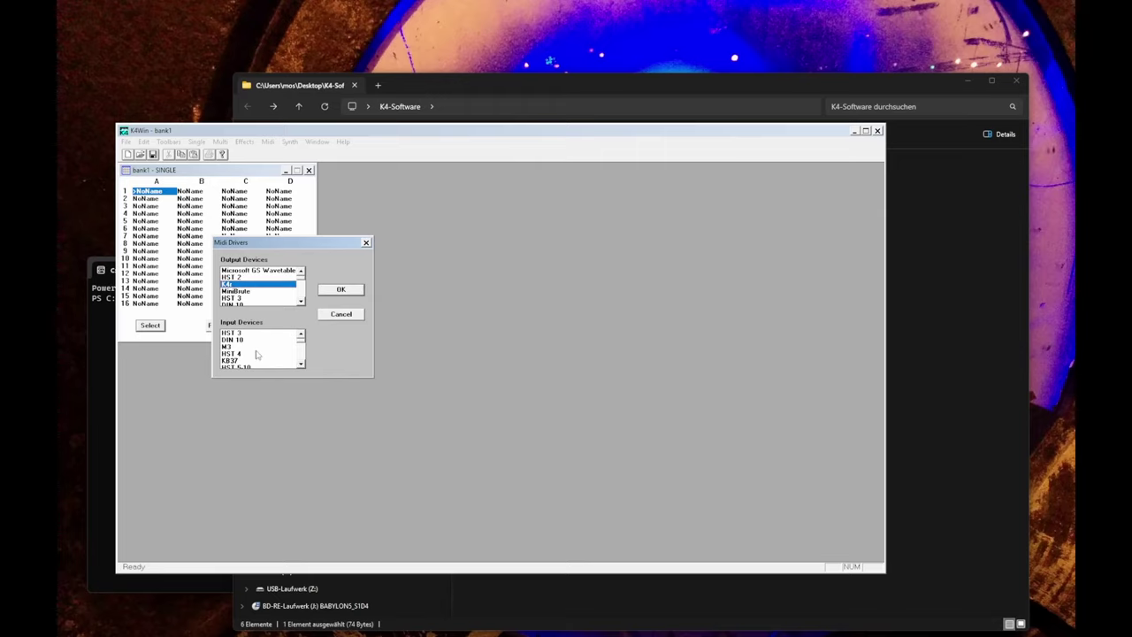
scroll(252, 359, down, 2)
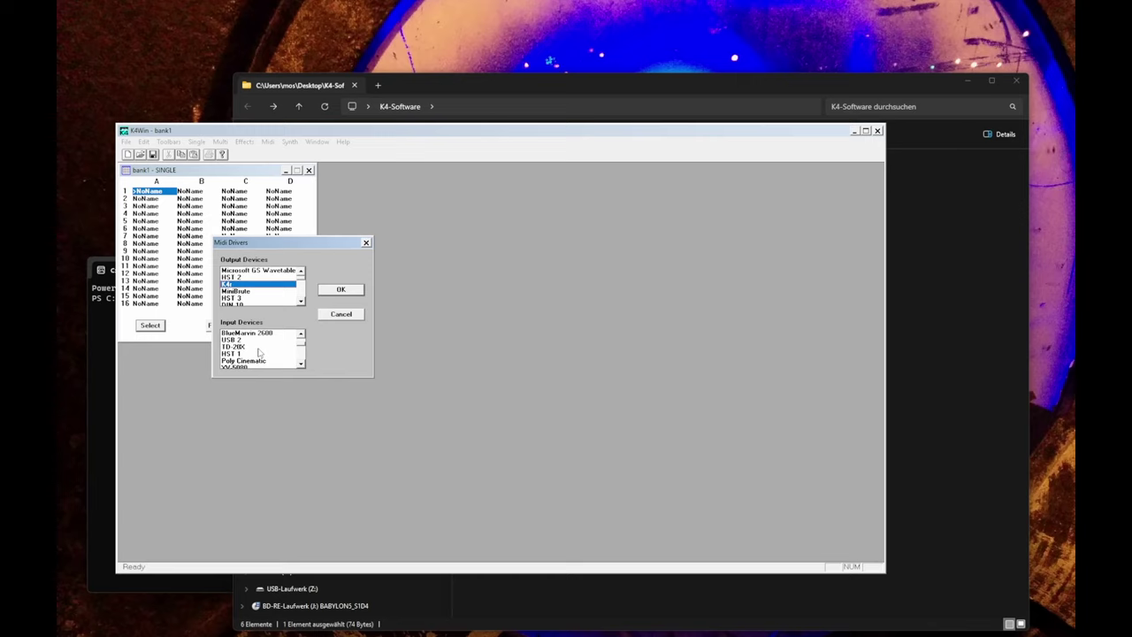
scroll(256, 354, down, 2)
click(230, 334)
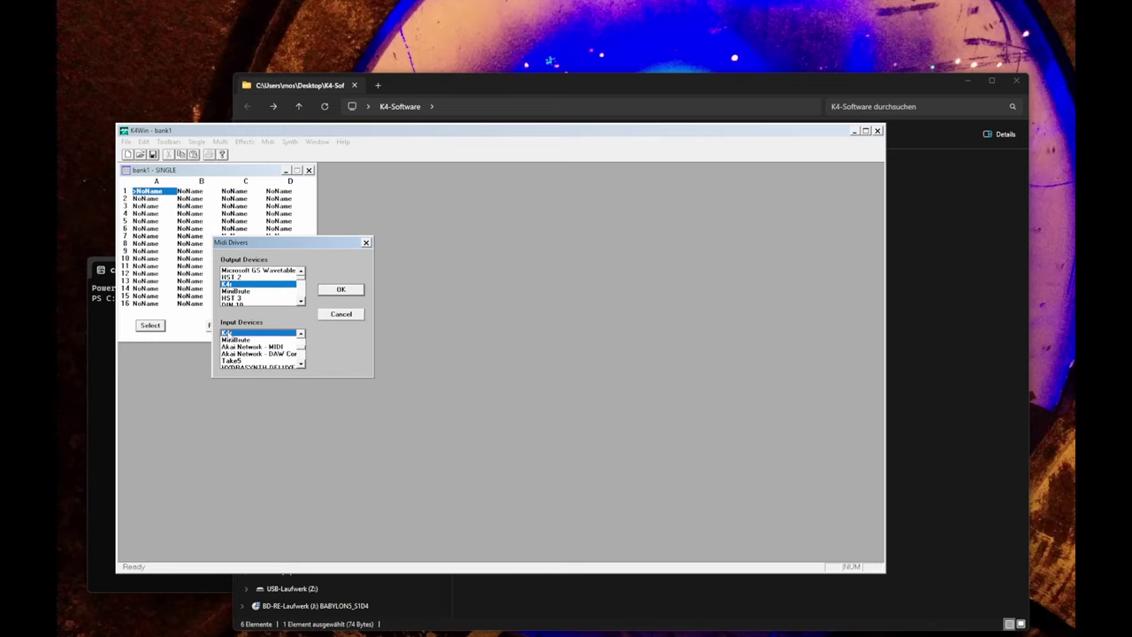
click(341, 290)
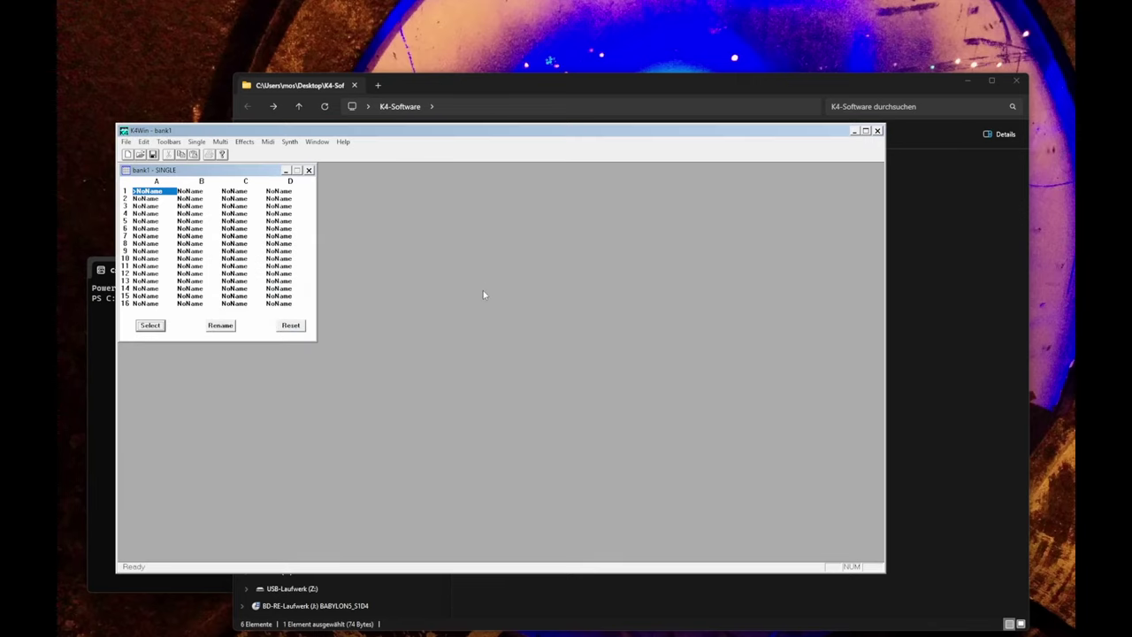
Use Synth > Get Bank to receive the internal SINGLE bank, then enlarge its window.
click(290, 142)
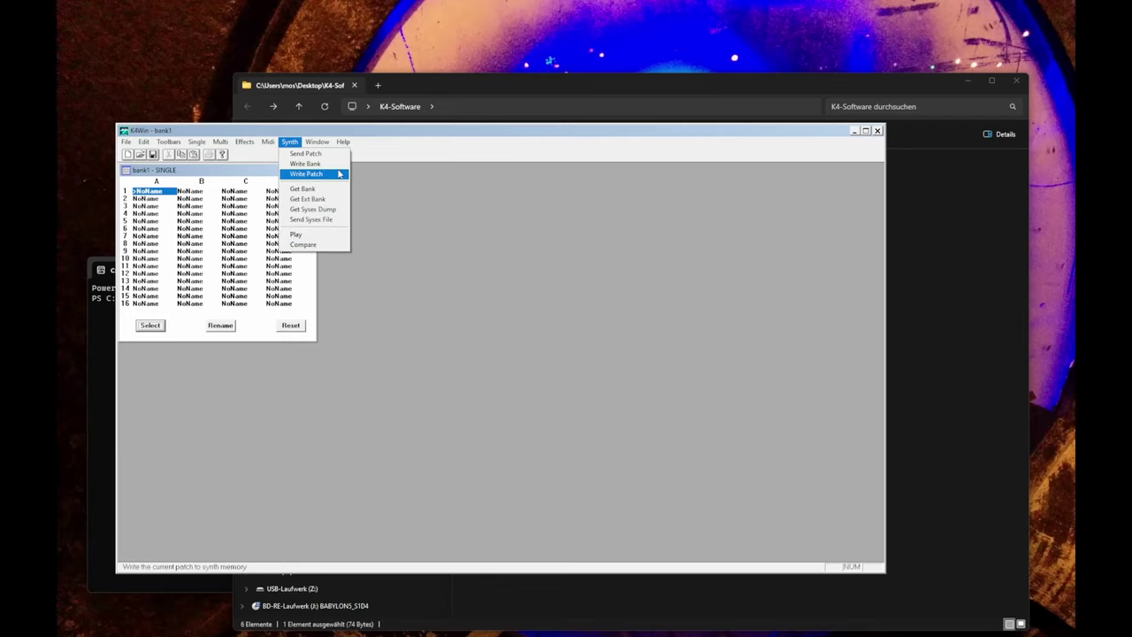
click(343, 190)
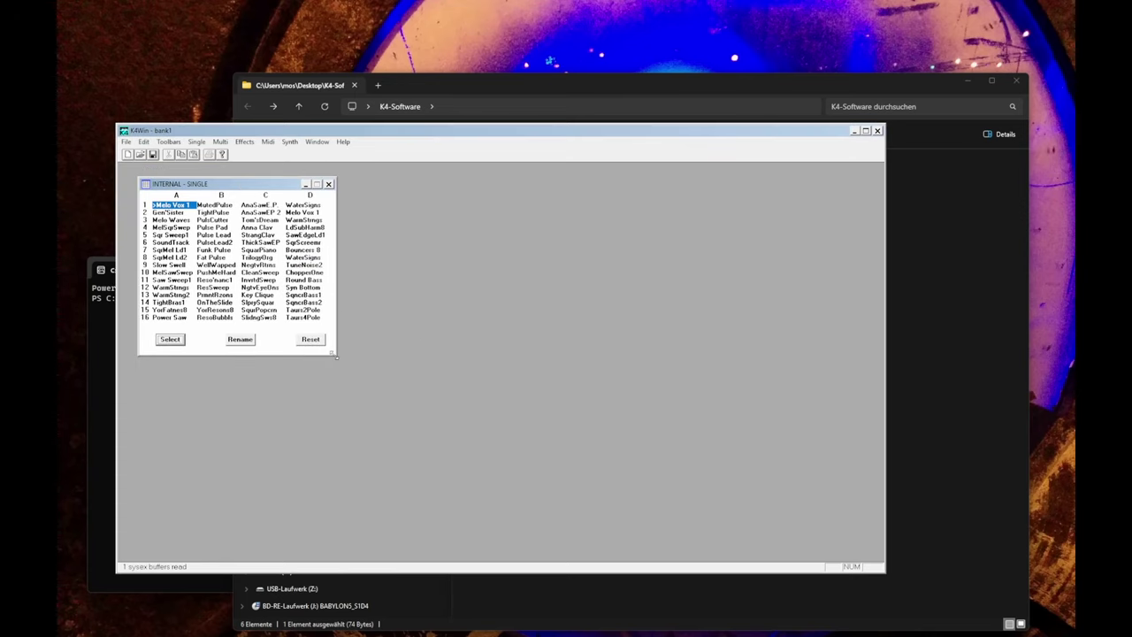
drag(336, 358, 391, 375)
Create a new bank2, move it right, and copy Melo Vox 1 into its slot A1.
click(126, 154)
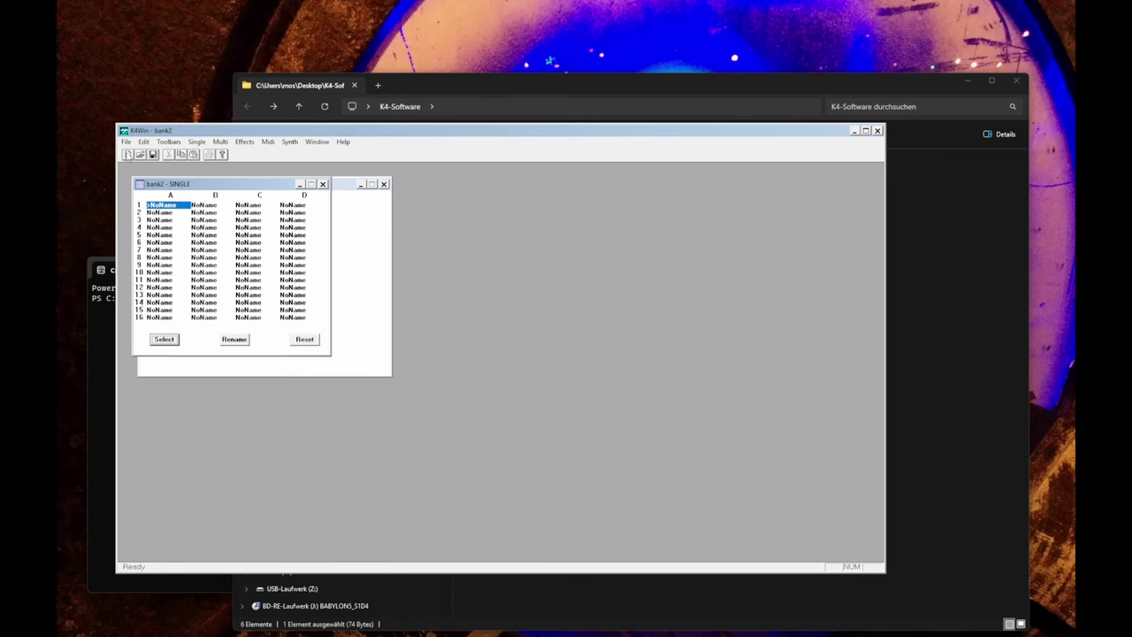
drag(150, 185, 474, 222)
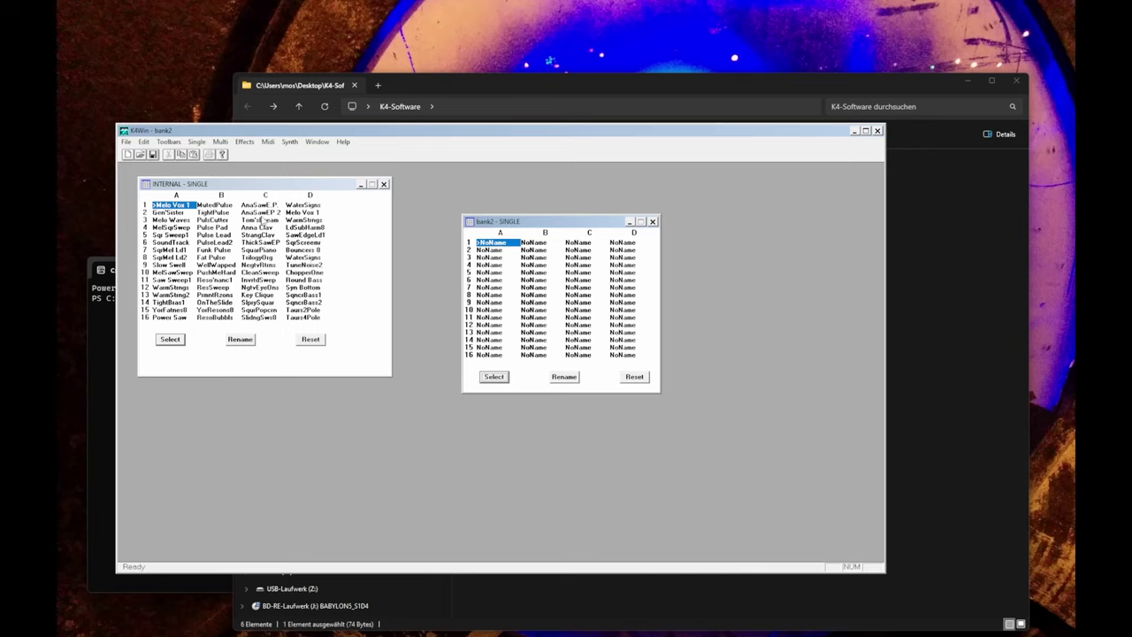
drag(513, 251, 509, 247)
click(244, 142)
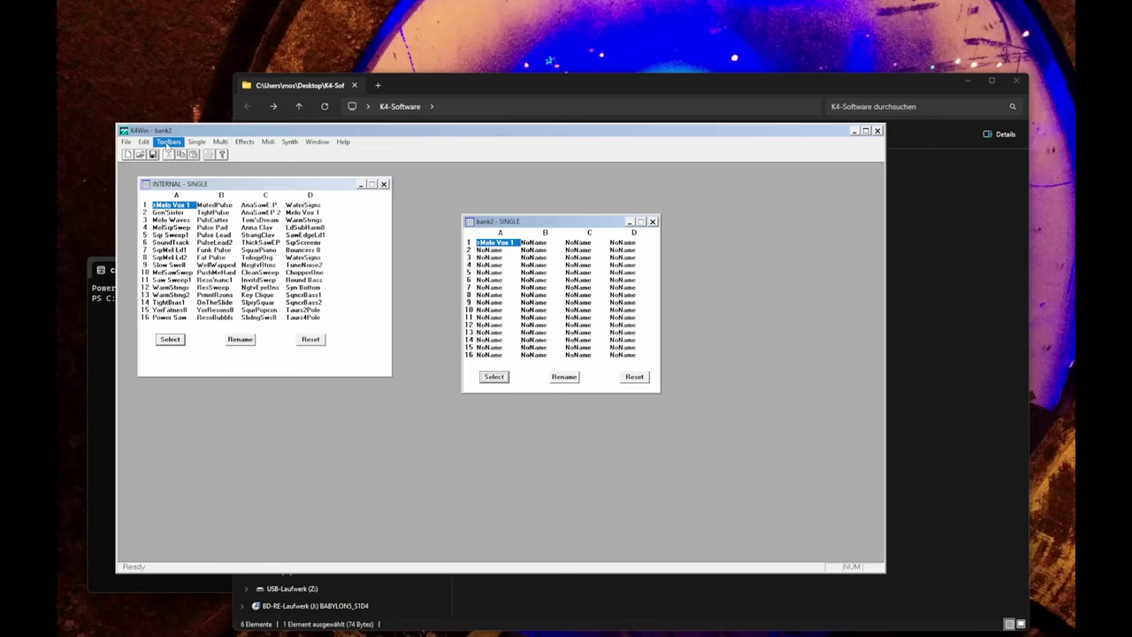